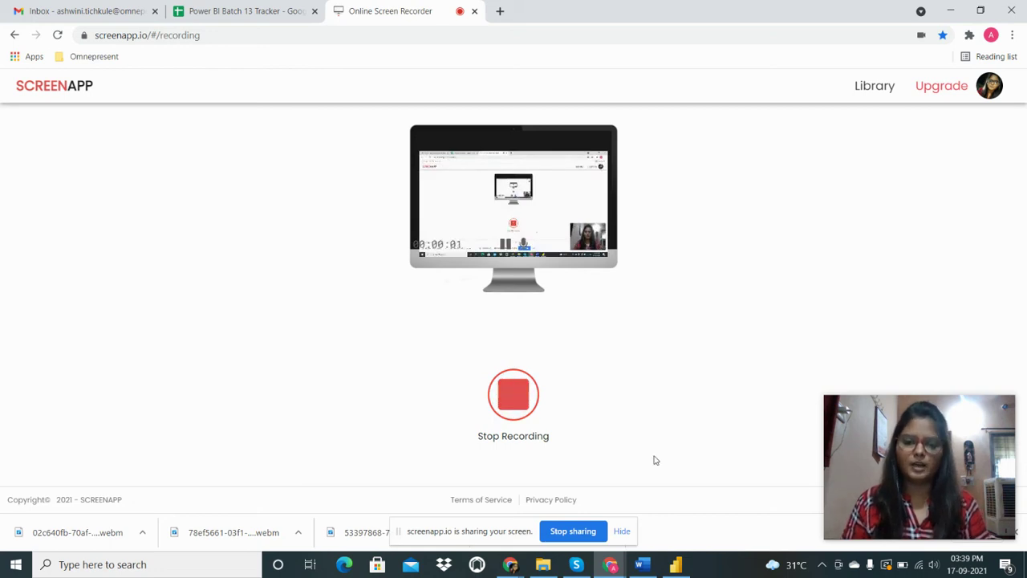
Bring the Word exercise on creating a waterfall chart of test results to the front, scrolled to the top
{"action": "left_click", "coordinate": [640, 564]}
{"action": "scroll", "coordinate": [618, 314], "scroll_direction": "up", "scroll_amount": 1}
{"action": "scroll", "coordinate": [618, 315], "scroll_direction": "up", "scroll_amount": 10}
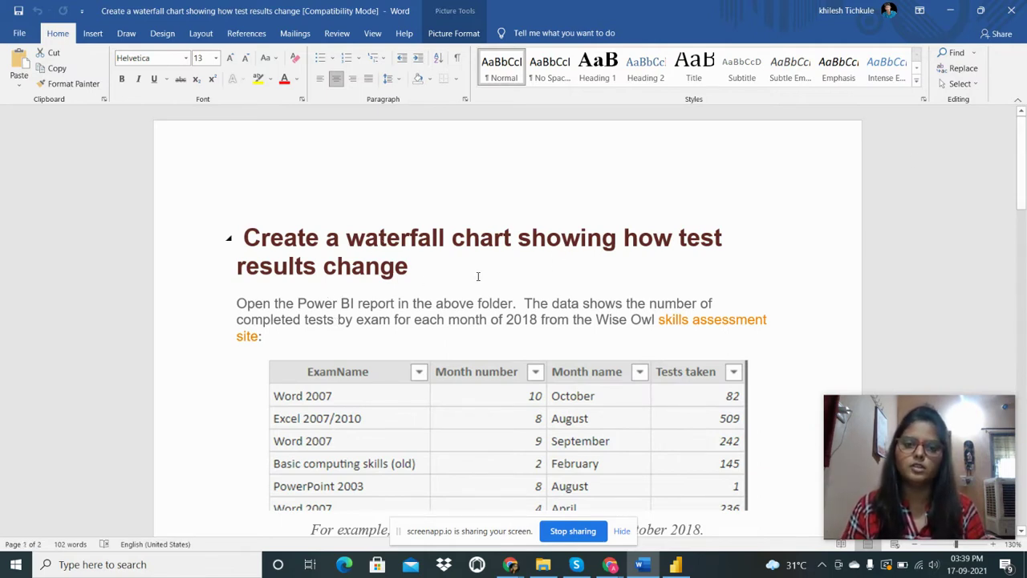
Read past the sample data table to the task of charting each month's two leading changes plus Other
{"action": "scroll", "coordinate": [444, 241], "scroll_direction": "down", "scroll_amount": 1}
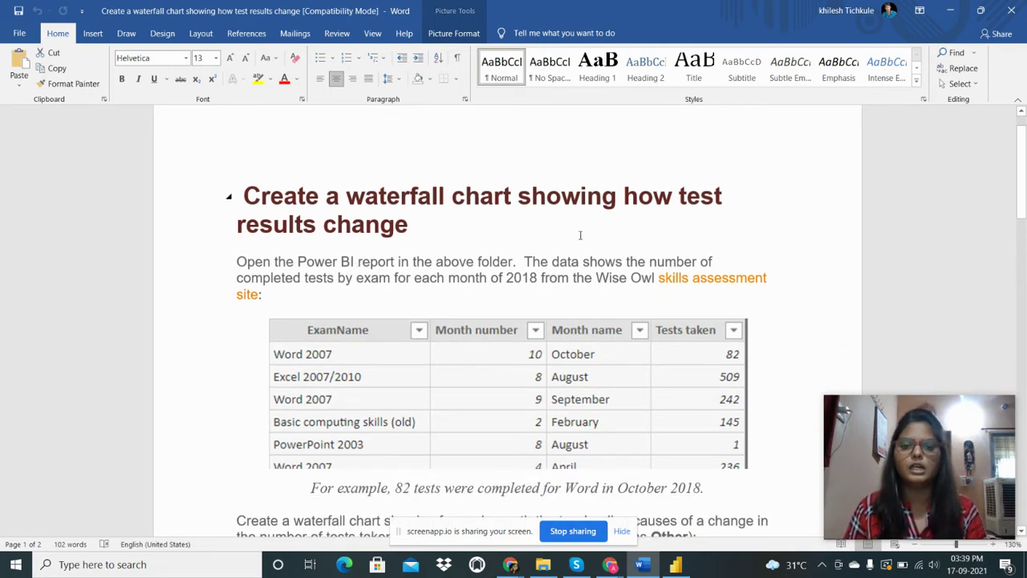
{"action": "scroll", "coordinate": [580, 236], "scroll_direction": "down", "scroll_amount": 1}
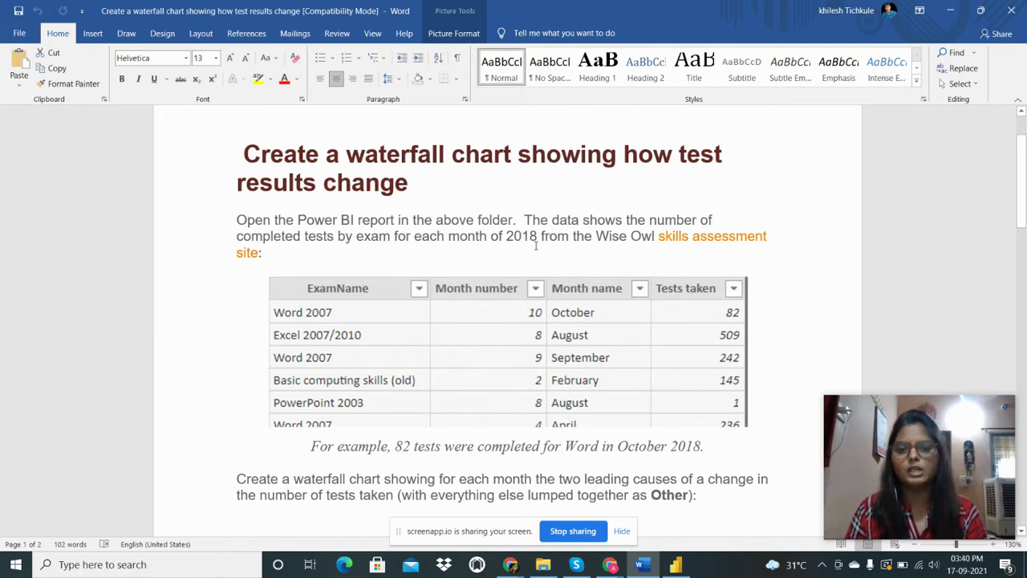
{"action": "scroll", "coordinate": [498, 265], "scroll_direction": "down", "scroll_amount": 2}
{"action": "left_click", "coordinate": [328, 210]}
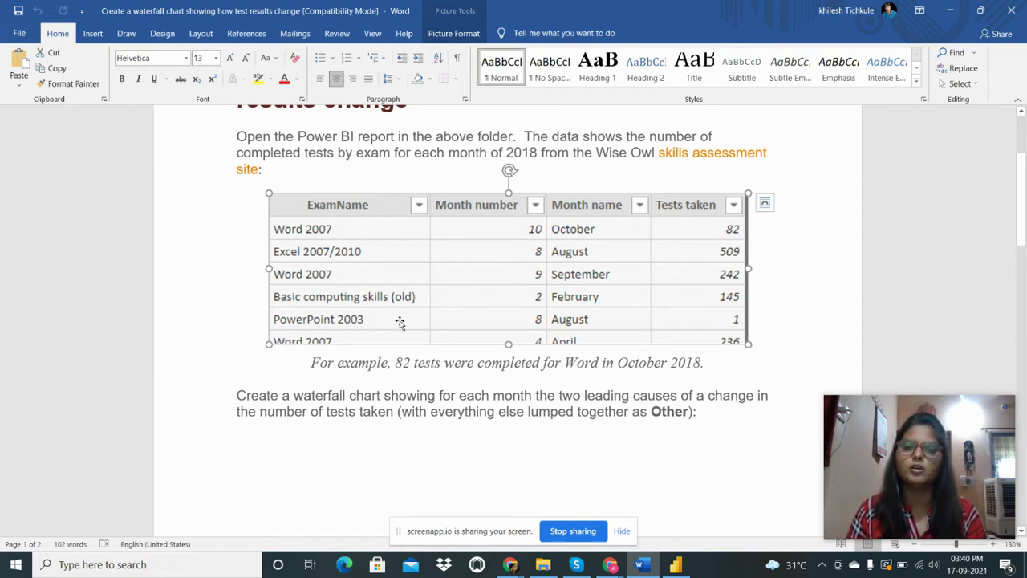
{"action": "scroll", "coordinate": [665, 148], "scroll_direction": "down", "scroll_amount": 3}
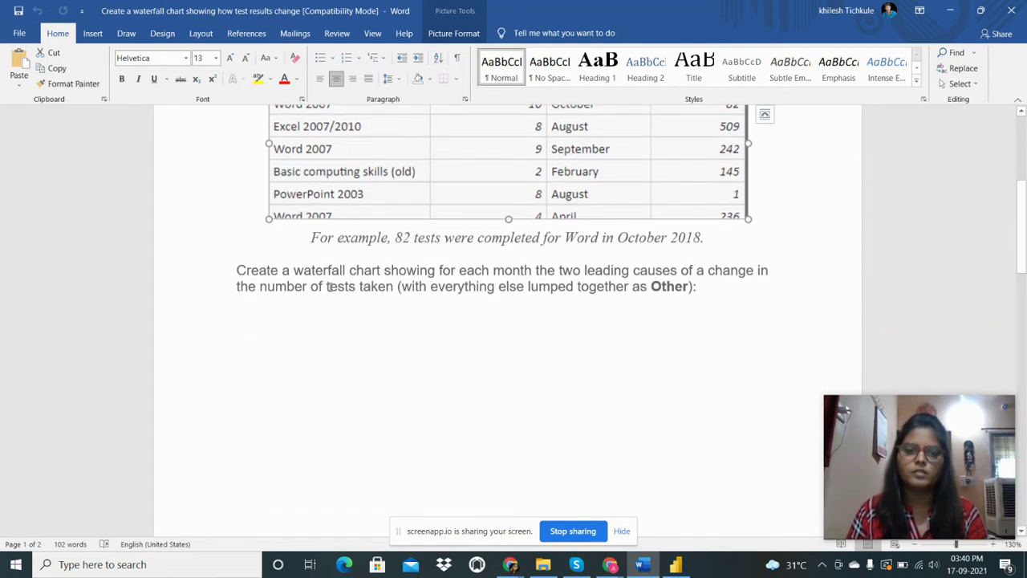
{"action": "scroll", "coordinate": [444, 310], "scroll_direction": "down", "scroll_amount": 1}
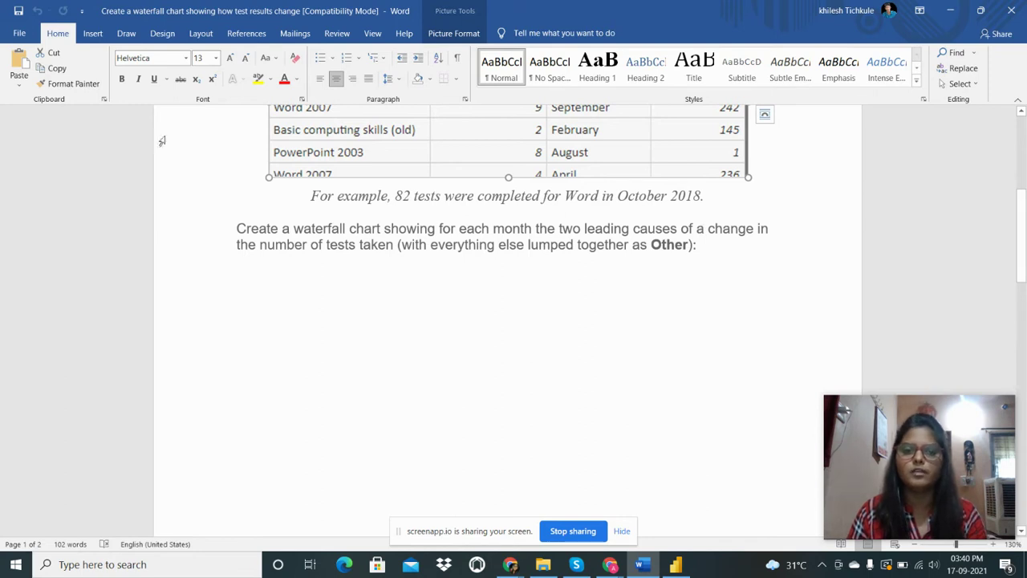
{"action": "scroll", "coordinate": [607, 297], "scroll_direction": "down", "scroll_amount": 3}
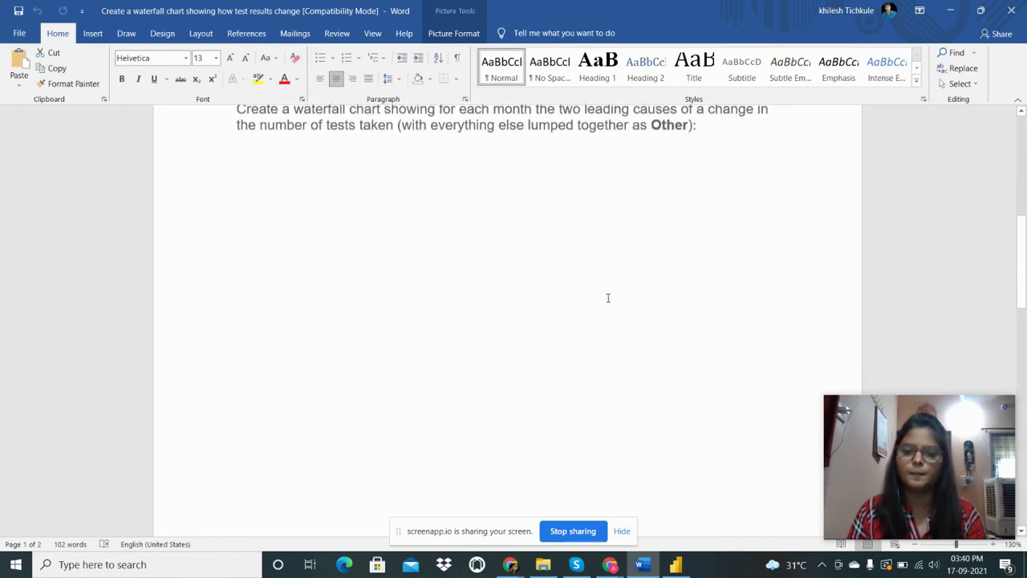
{"action": "scroll", "coordinate": [607, 298], "scroll_direction": "down", "scroll_amount": 10}
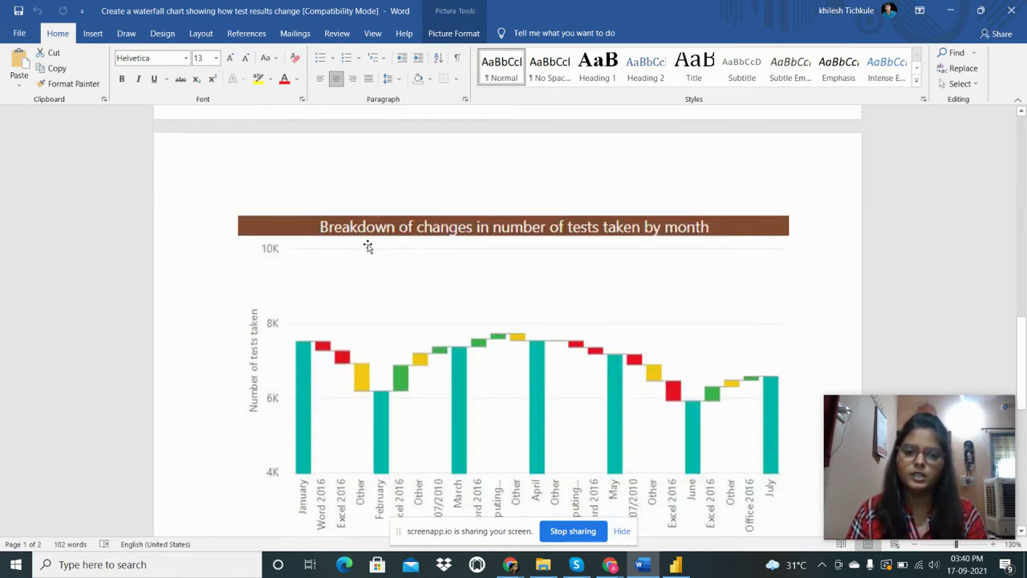
Study Word's example waterfall chart, then switch to the 'May the force be with you' Power BI report
{"action": "left_click", "coordinate": [368, 246]}
{"action": "scroll", "coordinate": [390, 230], "scroll_direction": "down", "scroll_amount": 2}
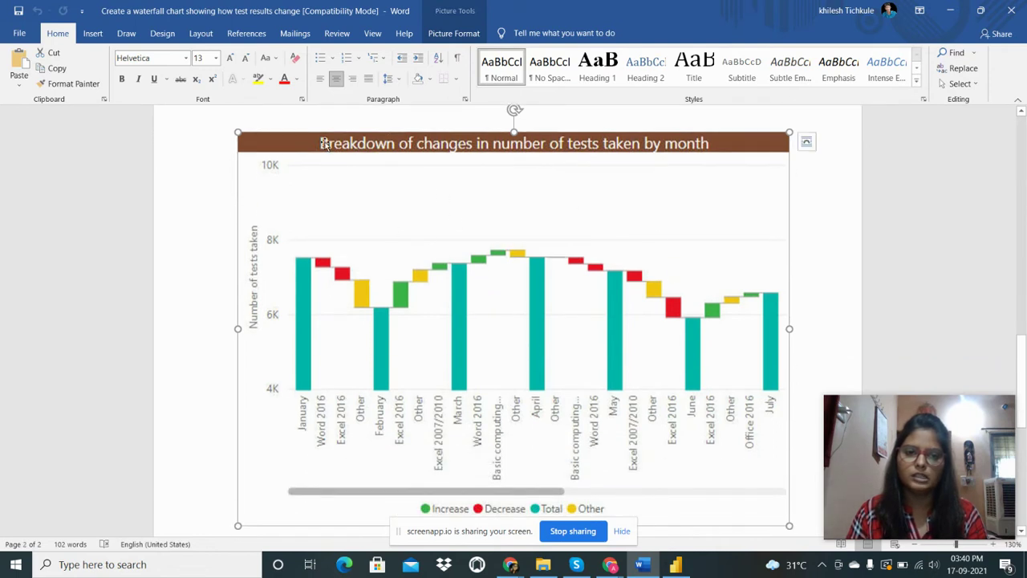
{"action": "scroll", "coordinate": [413, 190], "scroll_direction": "down", "scroll_amount": 1}
{"action": "scroll", "coordinate": [481, 248], "scroll_direction": "up", "scroll_amount": 1}
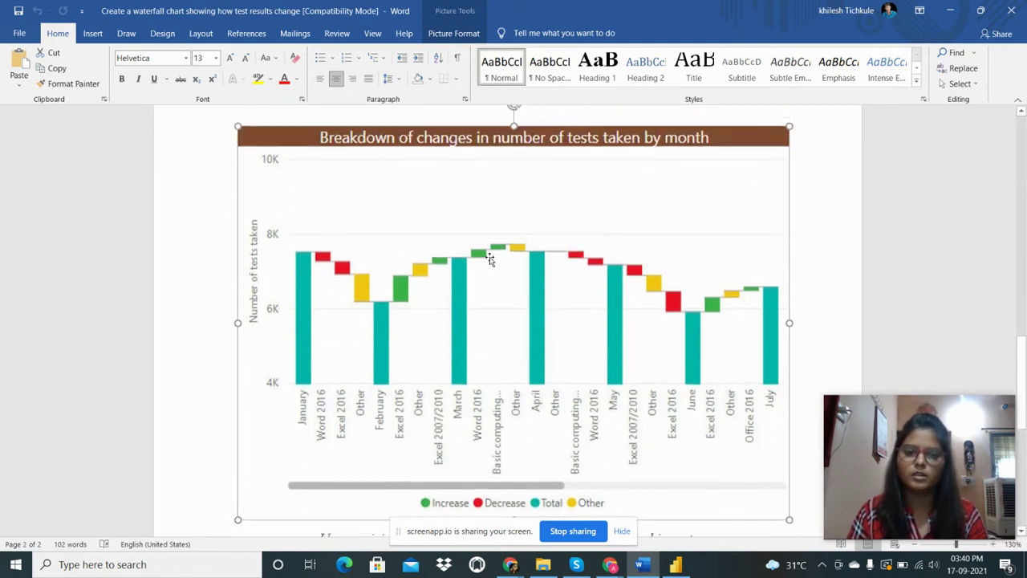
{"action": "scroll", "coordinate": [458, 247], "scroll_direction": "down", "scroll_amount": 2}
{"action": "left_click", "coordinate": [676, 564]}
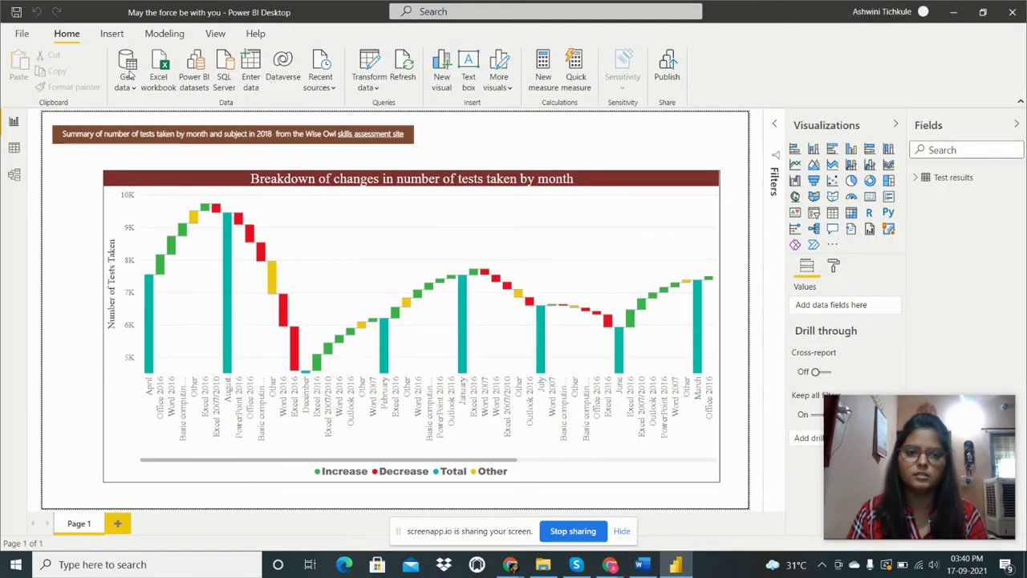
Switch to data view showing the 274-row Test results table
{"action": "left_click", "coordinate": [137, 135]}
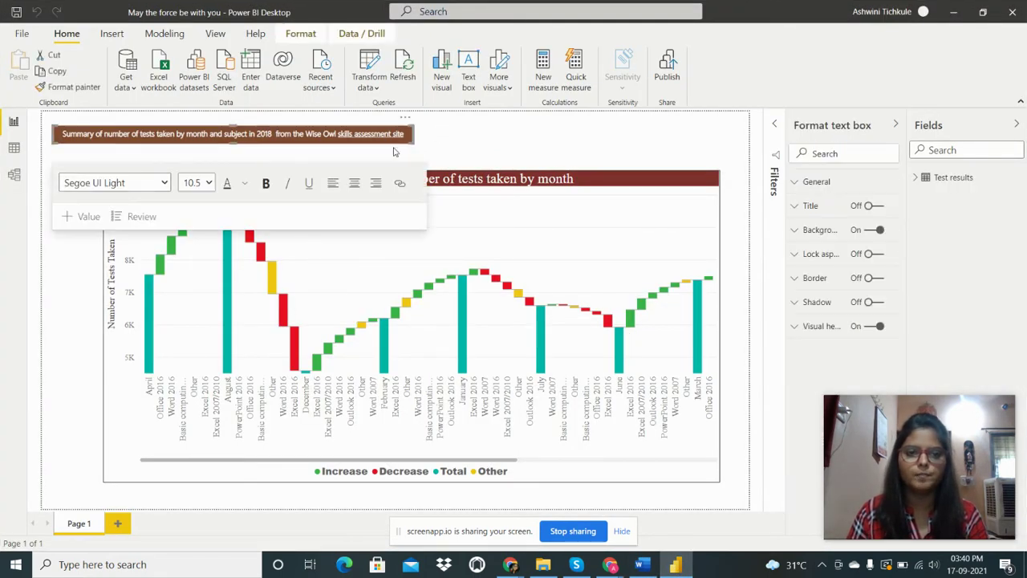
{"action": "left_click", "coordinate": [4, 175]}
{"action": "left_click", "coordinate": [14, 147]}
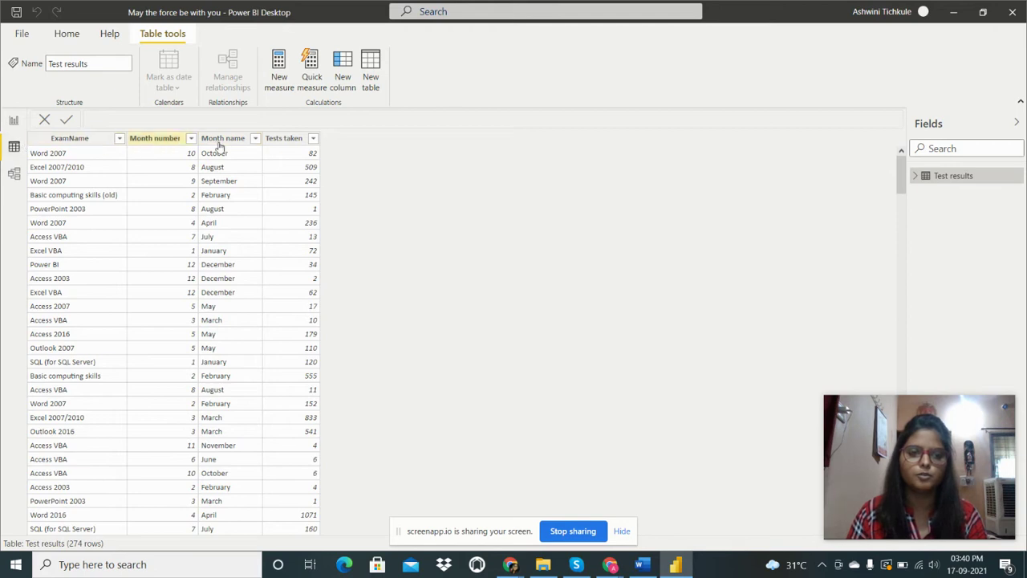
Inspect the ExamName, Month number, Month name and Tests taken columns, then return to the chart page
{"action": "left_click", "coordinate": [83, 139]}
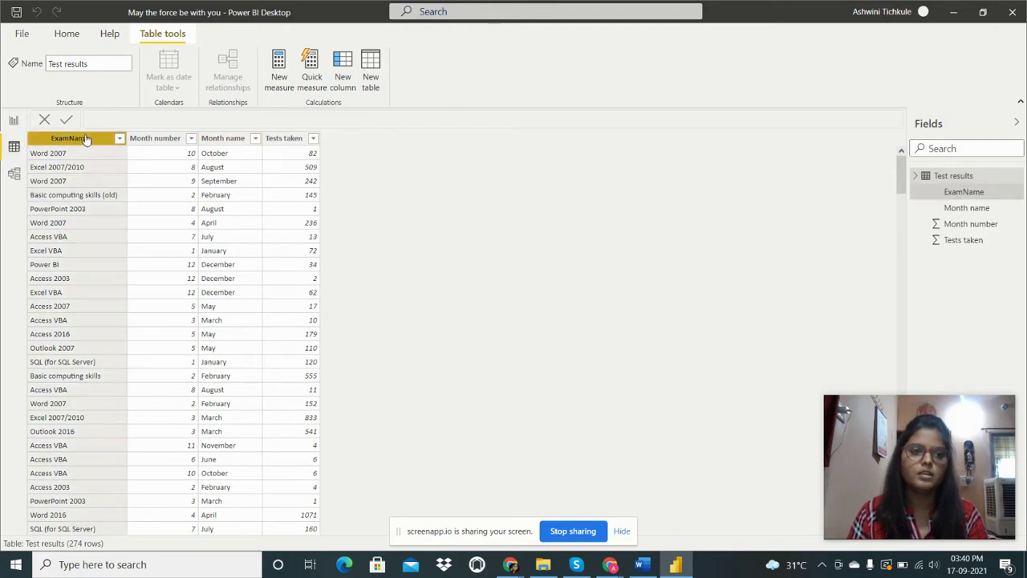
{"action": "left_click", "coordinate": [160, 139]}
{"action": "left_click", "coordinate": [223, 138]}
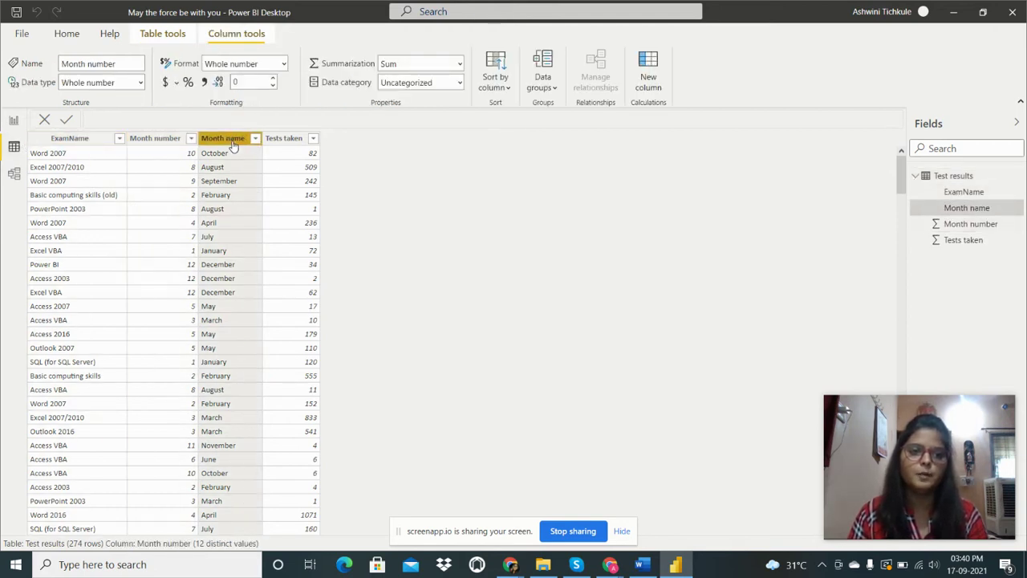
{"action": "left_click", "coordinate": [286, 139]}
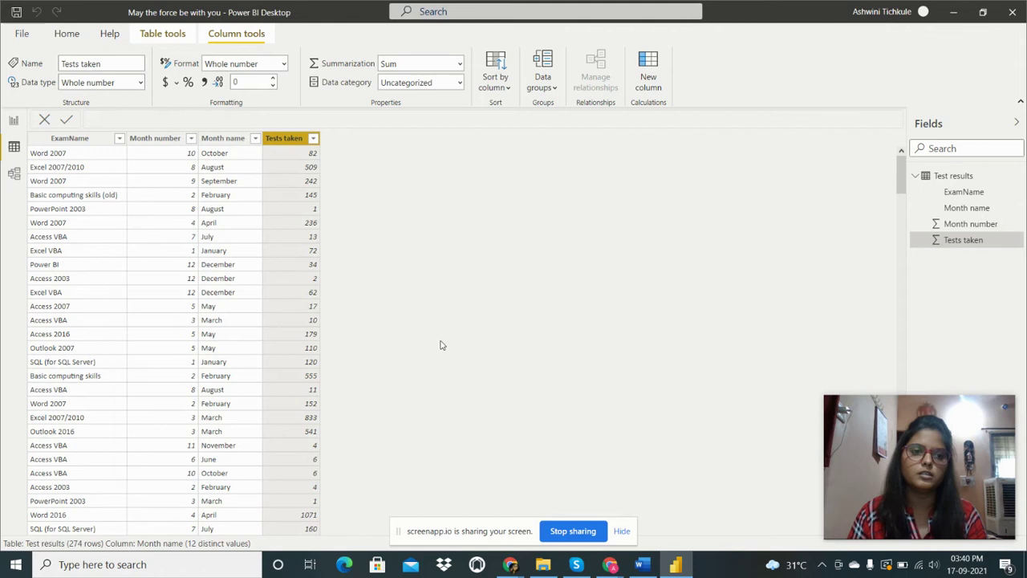
{"action": "left_click", "coordinate": [13, 120]}
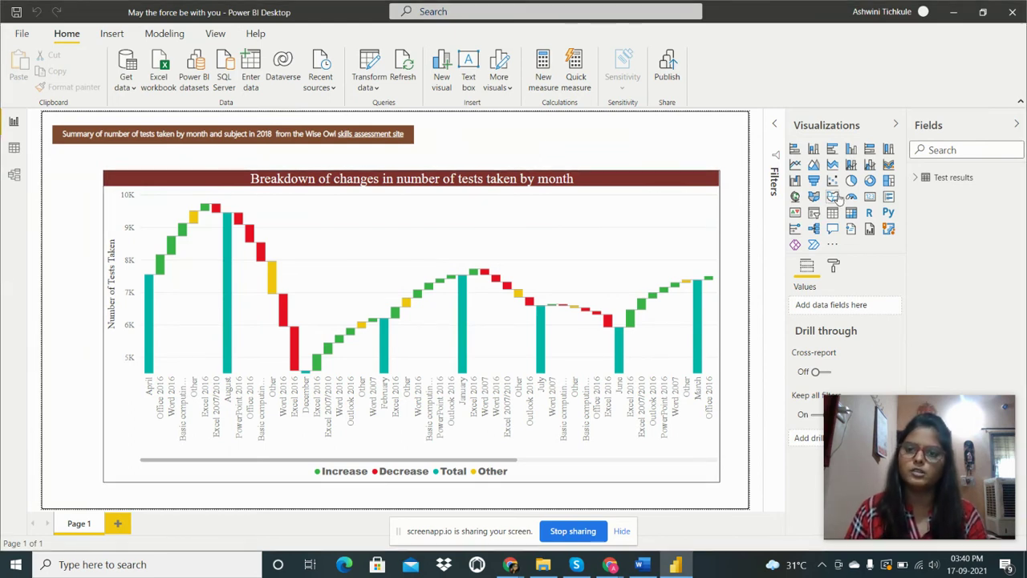
Select the waterfall chart and check its wells: Month name category, ExamName breakdown, Tests taken values
{"action": "left_click", "coordinate": [585, 178]}
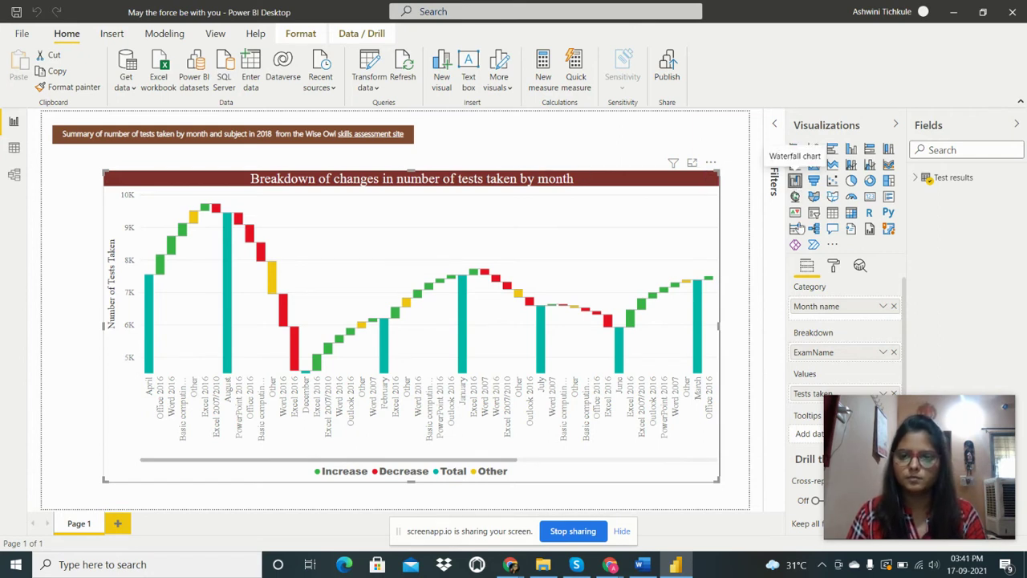
{"action": "scroll", "coordinate": [811, 313], "scroll_direction": "down", "scroll_amount": 1}
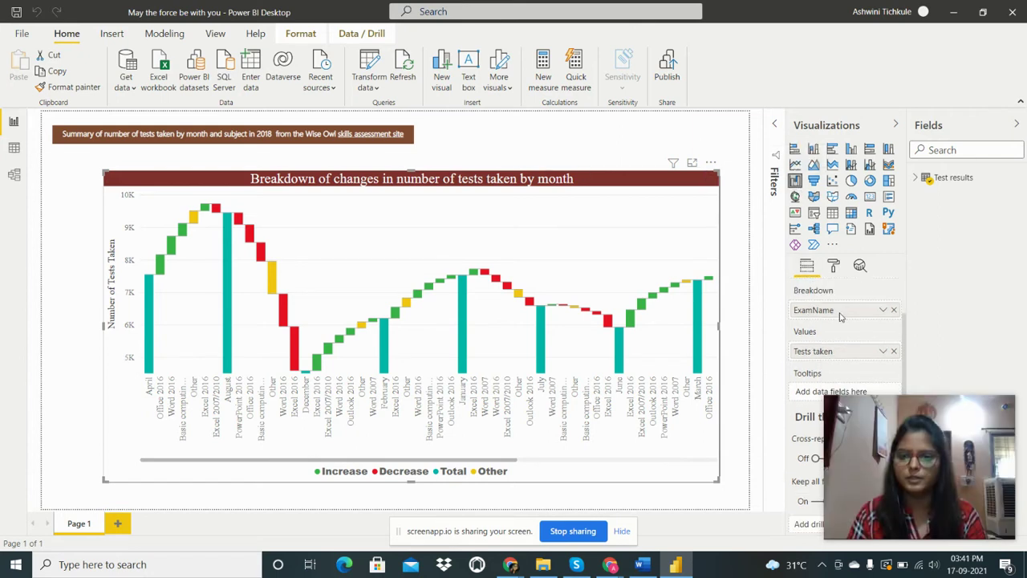
{"action": "left_click", "coordinate": [915, 178]}
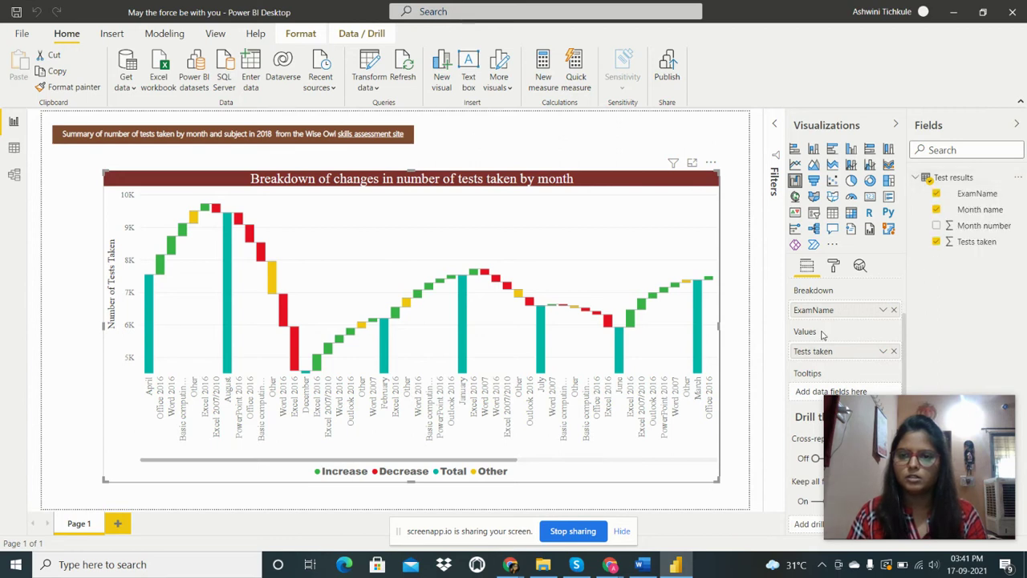
{"action": "scroll", "coordinate": [822, 333], "scroll_direction": "up", "scroll_amount": 1}
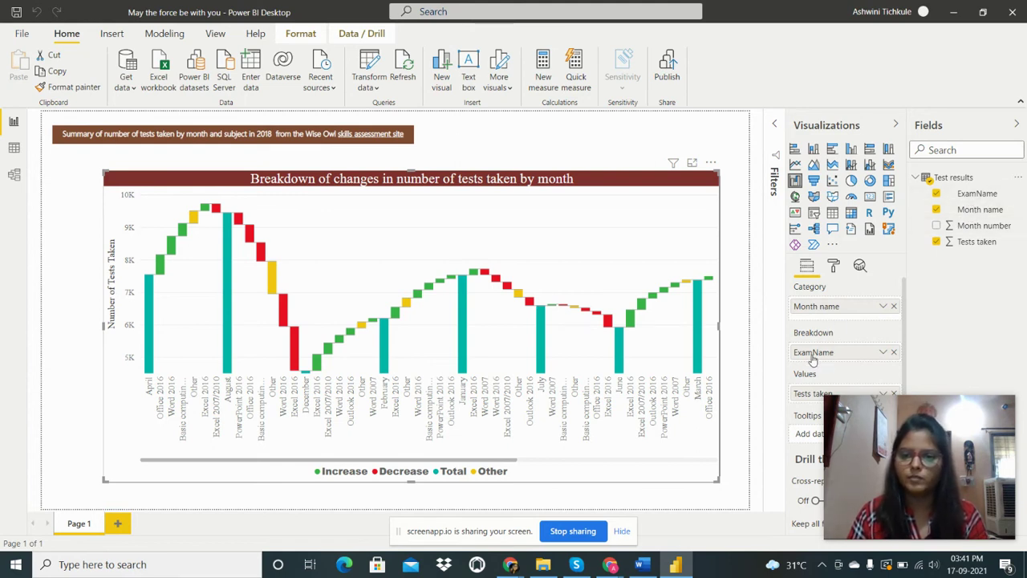
{"action": "scroll", "coordinate": [806, 361], "scroll_direction": "down", "scroll_amount": 1}
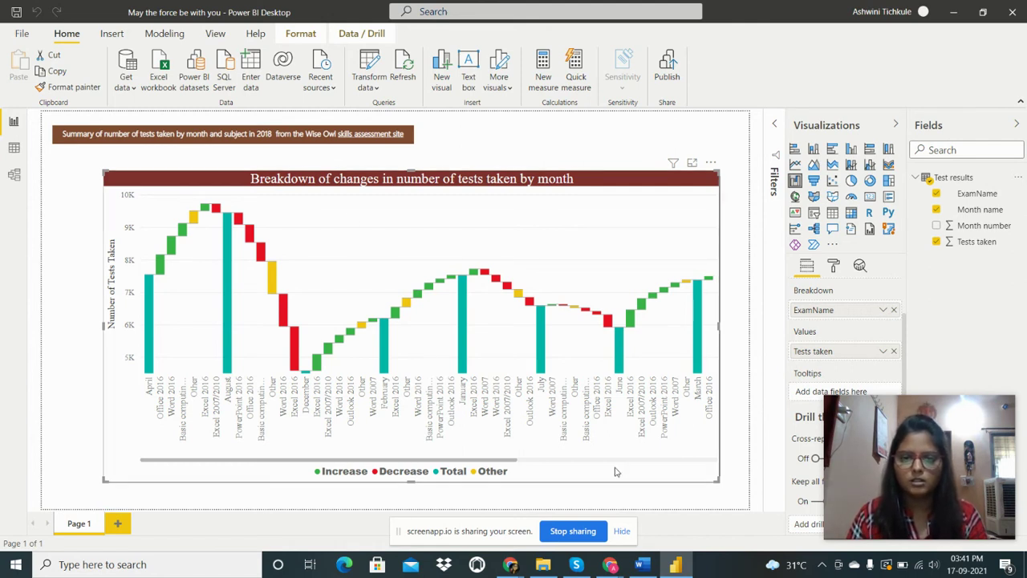
{"action": "scroll", "coordinate": [835, 321], "scroll_direction": "up", "scroll_amount": 1}
{"action": "scroll", "coordinate": [834, 321], "scroll_direction": "down", "scroll_amount": 1}
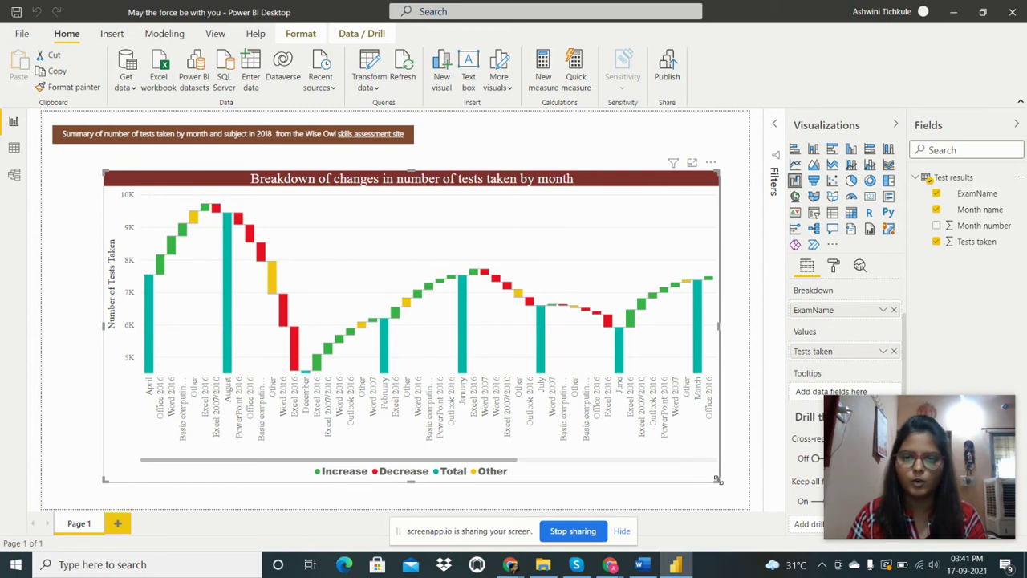
Enlarge the waterfall chart slightly, browse its monthly bars, then deselect it
{"action": "left_click_drag", "start_coordinate": [718, 480], "coordinate": [727, 487]}
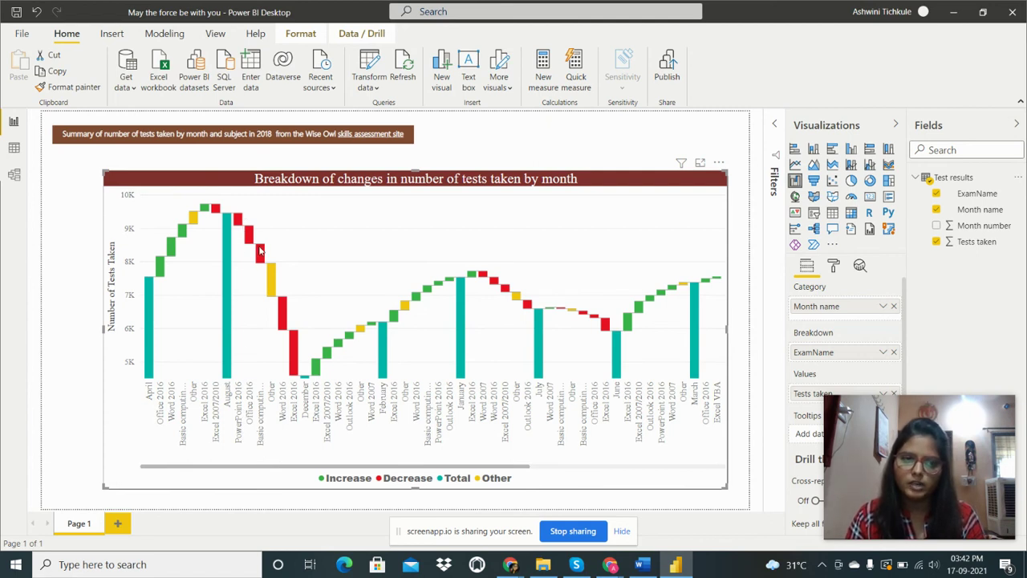
{"action": "mouse_move", "coordinate": [271, 283]}
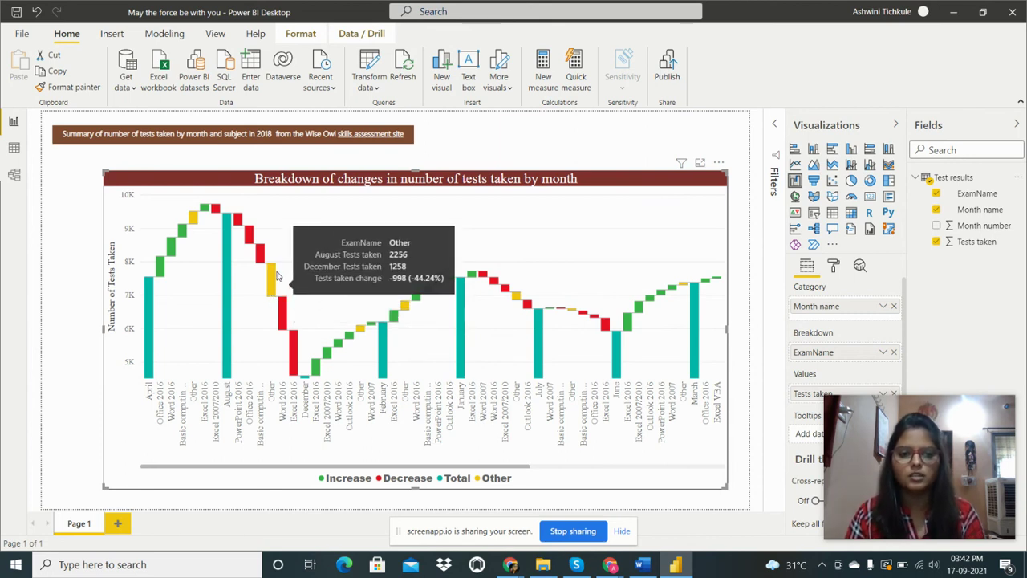
{"action": "left_click_drag", "start_coordinate": [352, 467], "coordinate": [544, 470]}
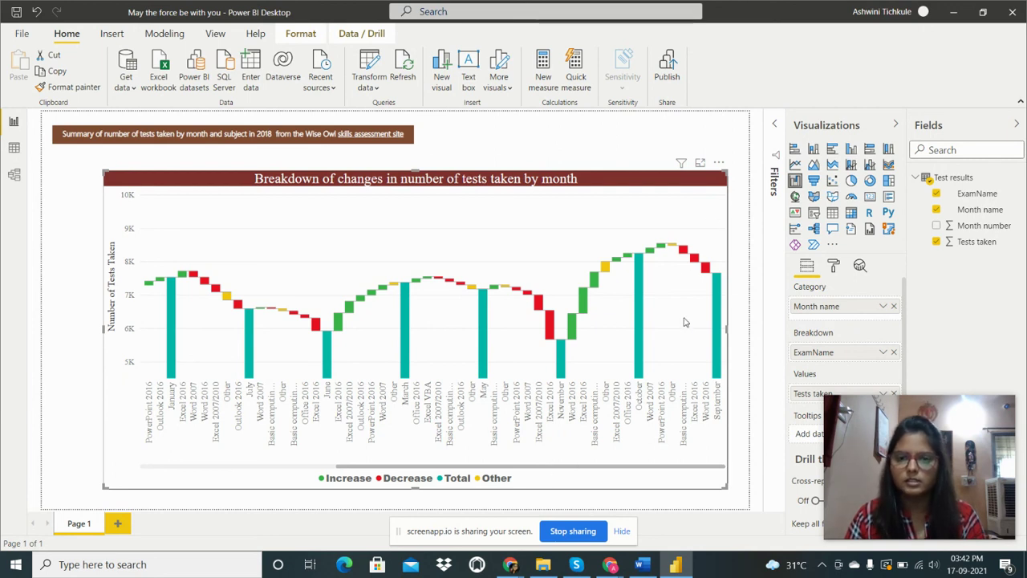
{"action": "left_click_drag", "start_coordinate": [539, 468], "coordinate": [342, 468]}
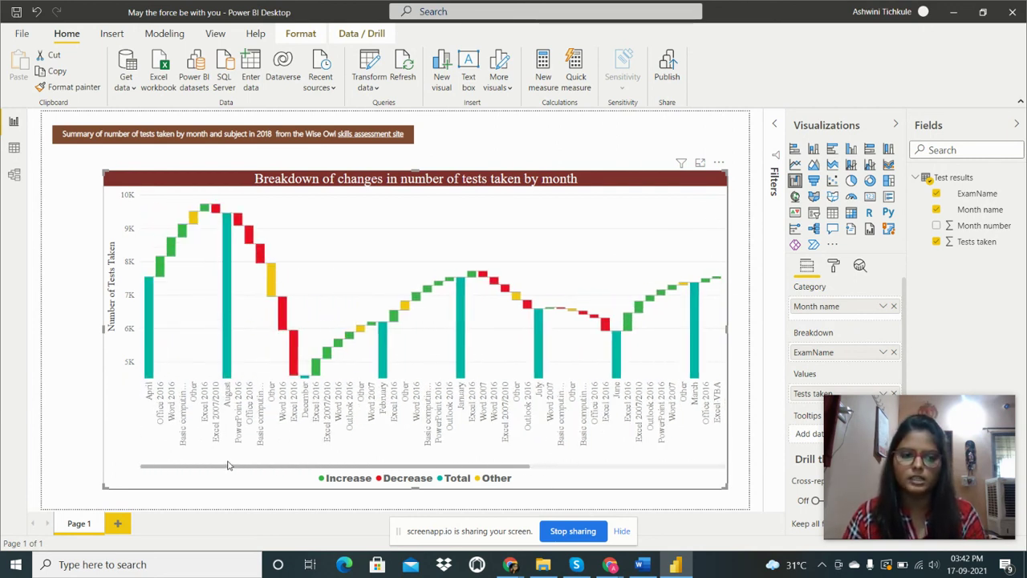
{"action": "left_click", "coordinate": [477, 120]}
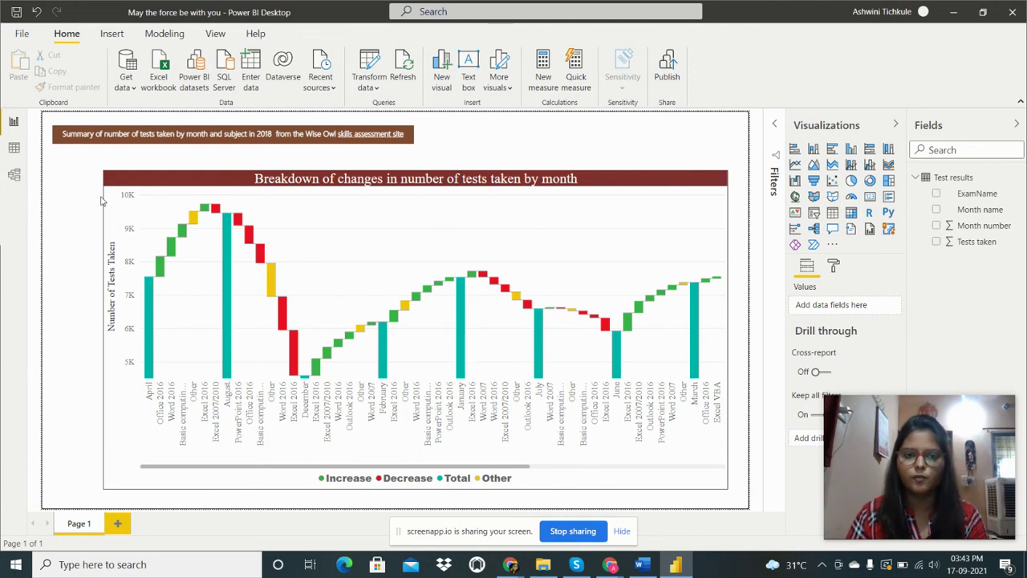